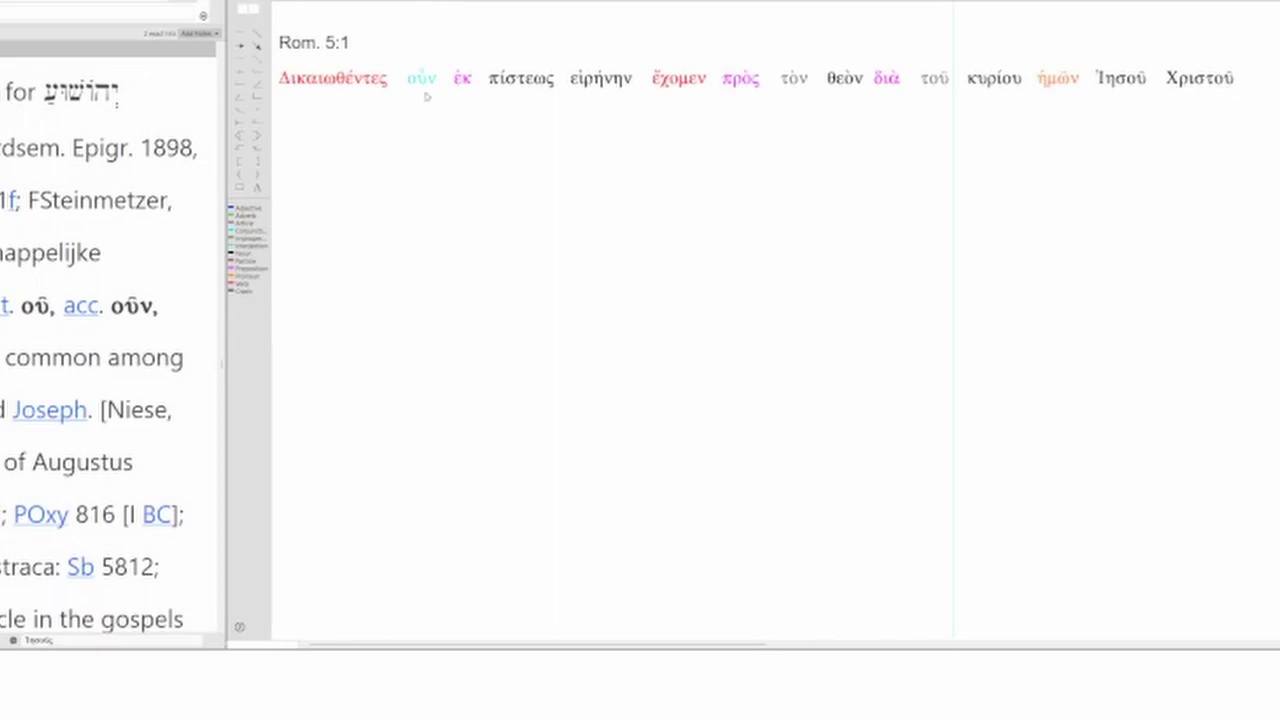
Place οὖν and Δικαιωθέντες side by side on a new row below the verse, with ἐκ πίστεως beneath Δικαιωθέντες.
drag(422, 79, 314, 145)
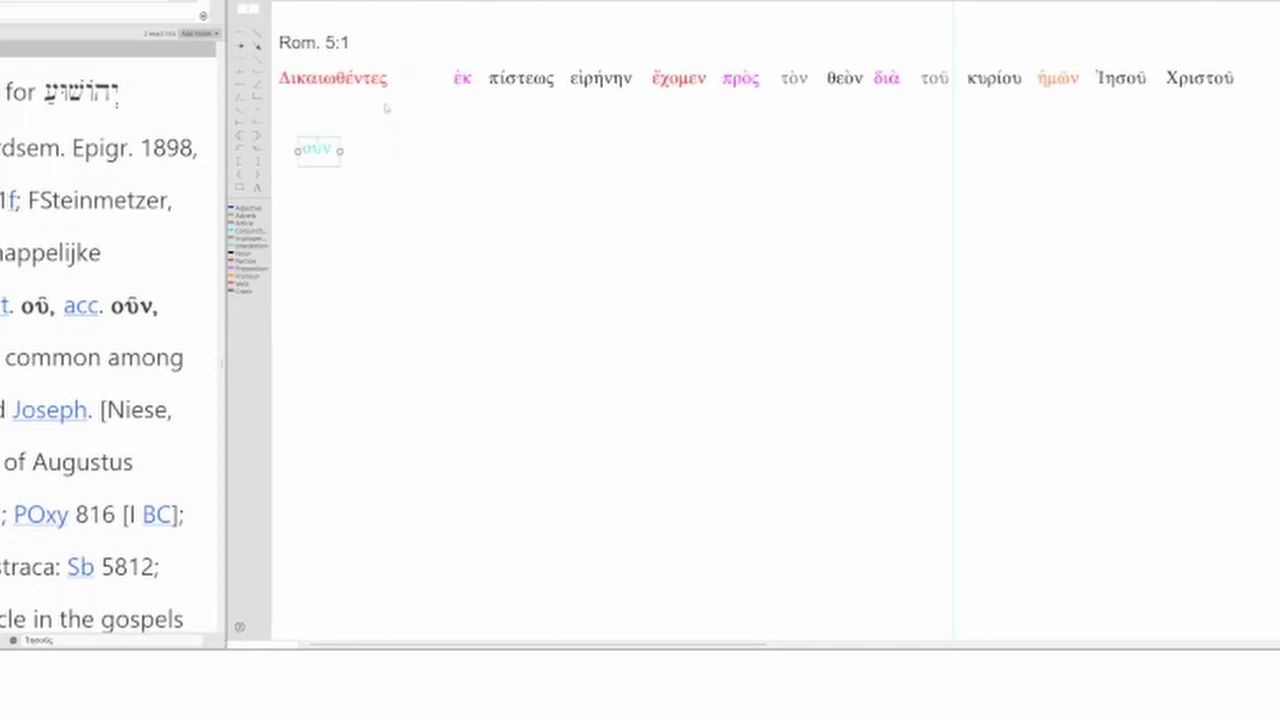
drag(340, 84, 420, 150)
drag(462, 78, 428, 184)
drag(521, 78, 488, 183)
Lay out the main clause ἔχομεν εἰρήνην πρὸς τὸν θεὸν along the Δικαιωθέντες row, after a gap.
drag(680, 80, 672, 149)
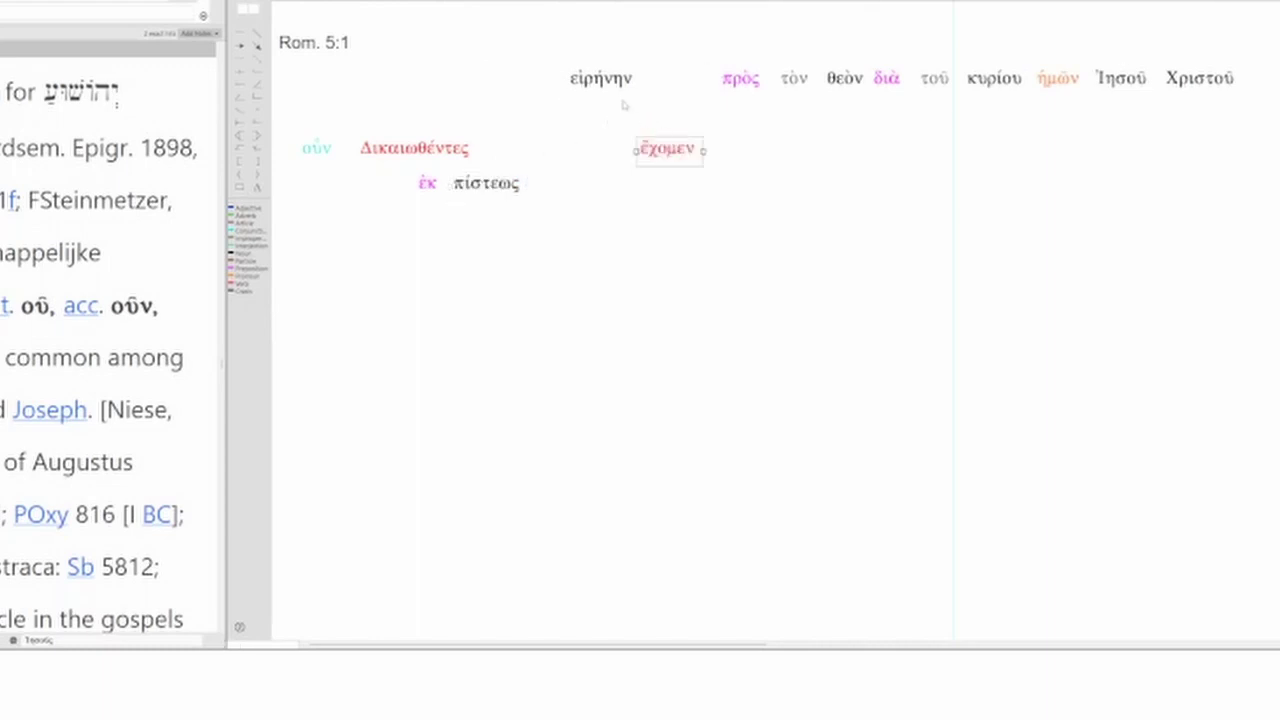
drag(600, 78, 752, 148)
drag(741, 78, 845, 149)
drag(801, 89, 888, 148)
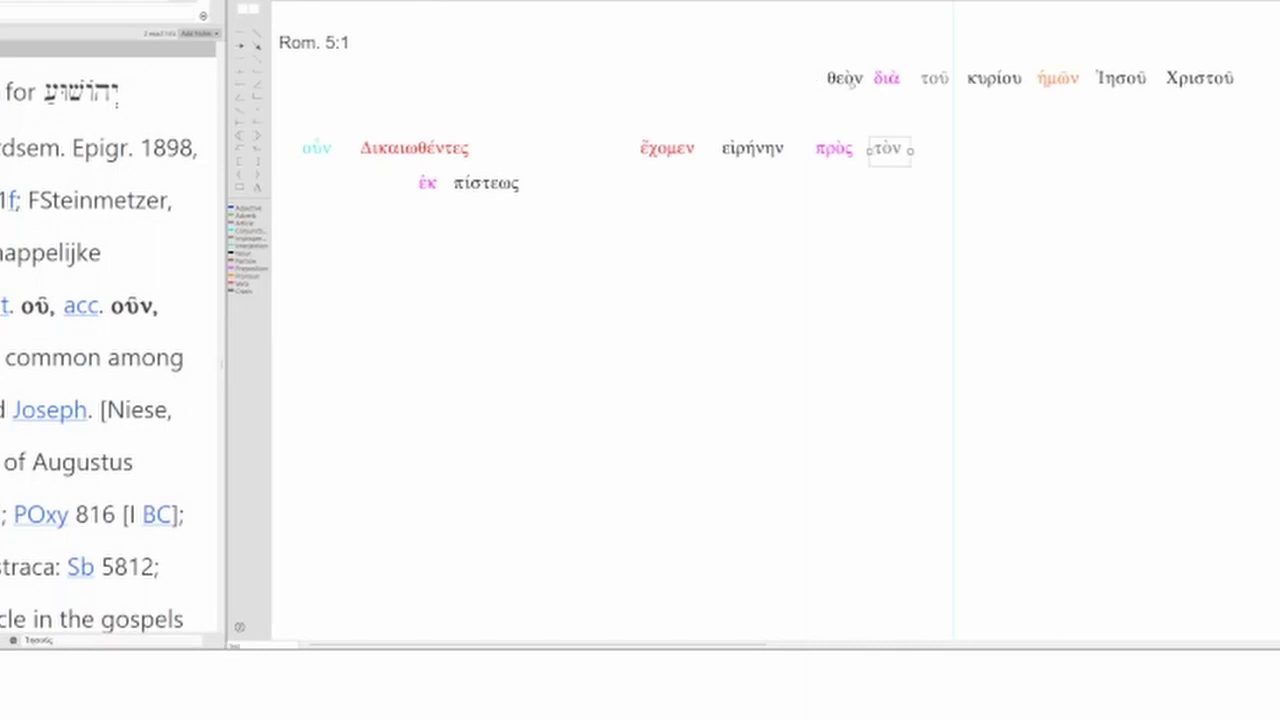
drag(850, 82, 940, 160)
Place the phrase διὰ τοῦ κυρίου in a row beneath ἔχομεν εἰρήνην, with ἡμῶν below κυρίου.
drag(890, 89, 688, 199)
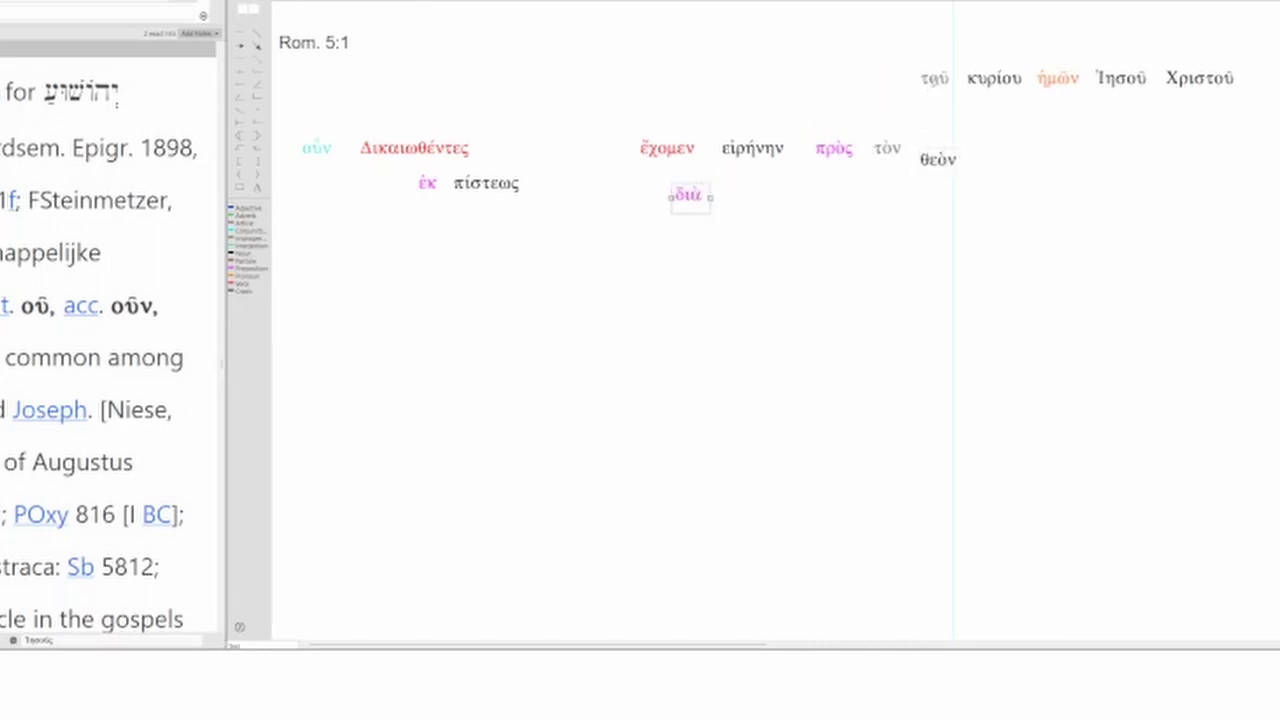
drag(932, 79, 750, 196)
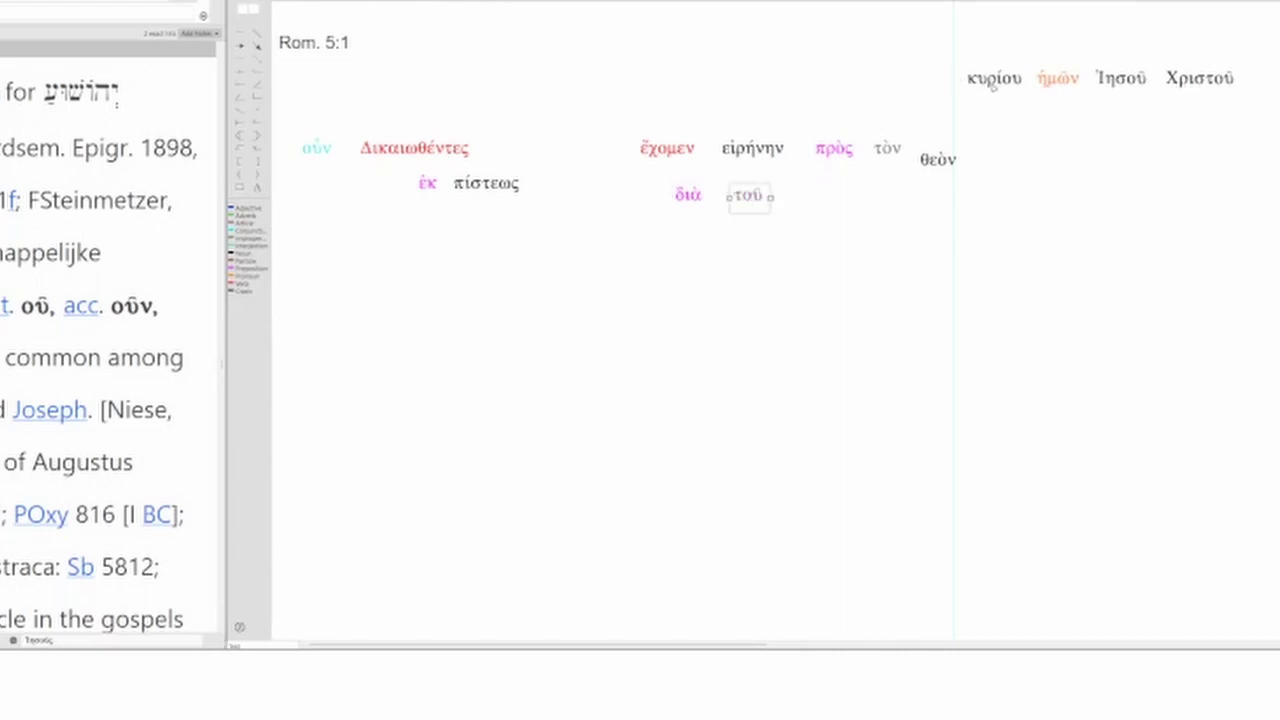
drag(975, 80, 810, 203)
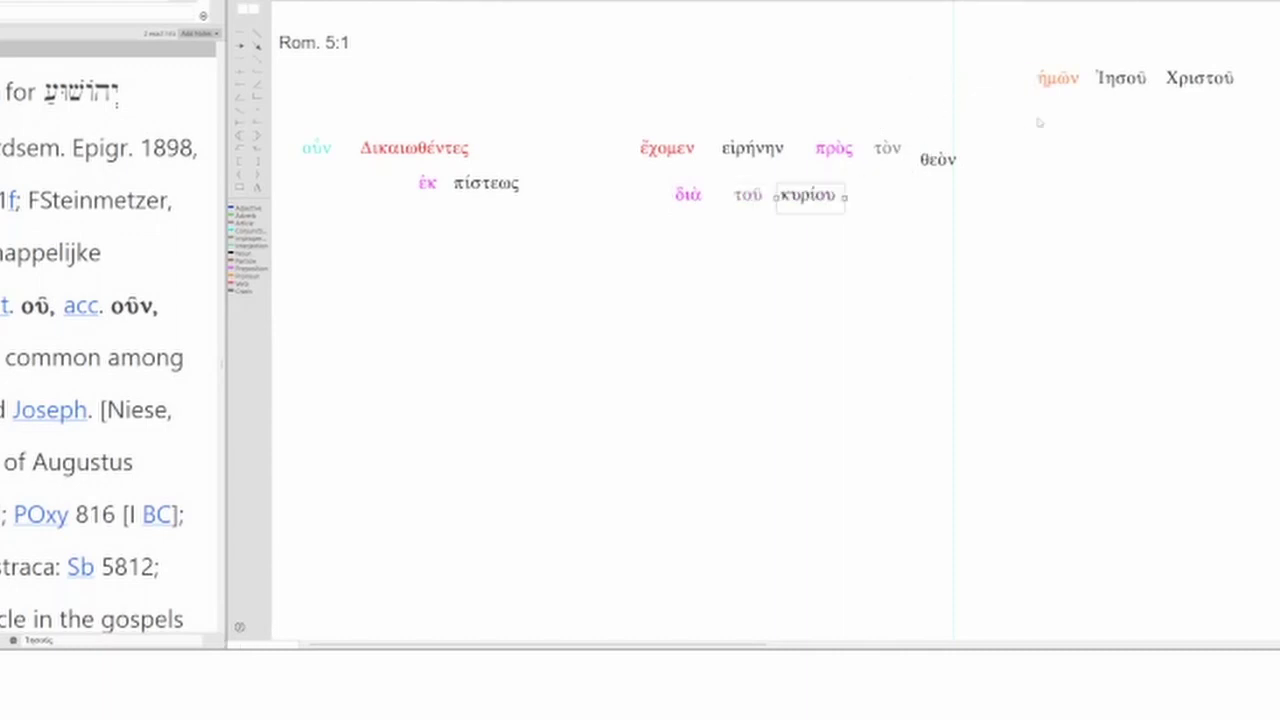
drag(1060, 84, 836, 229)
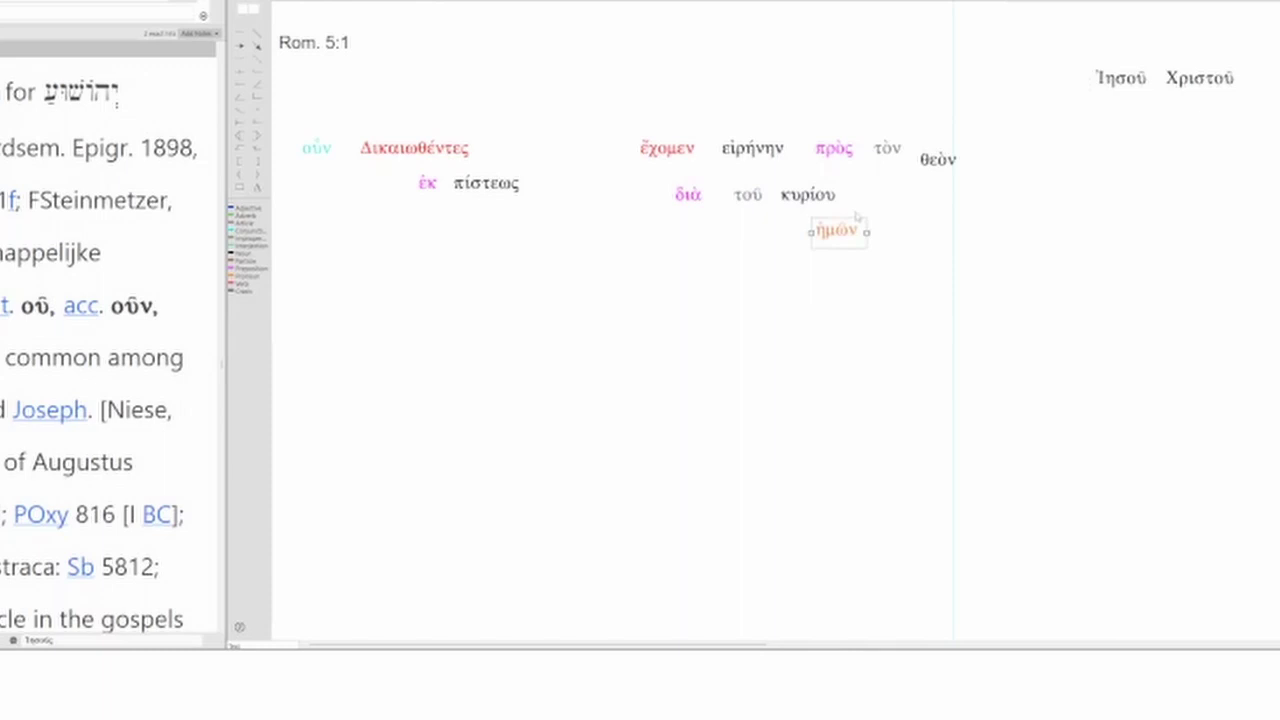
Place Ἰησοῦ Χριστοῦ on a row below ἡμῶν and level θεὸν with τὸν on the main clause row.
drag(1122, 80, 815, 266)
drag(1200, 78, 898, 264)
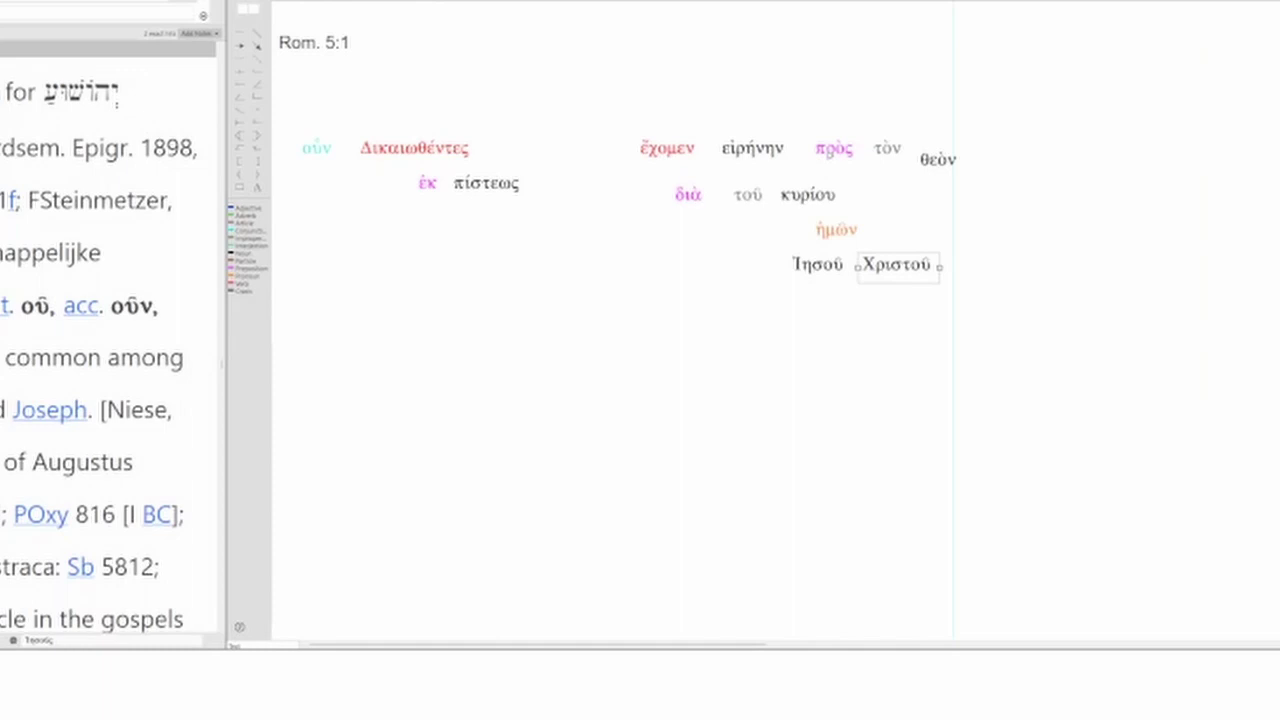
drag(938, 159, 938, 148)
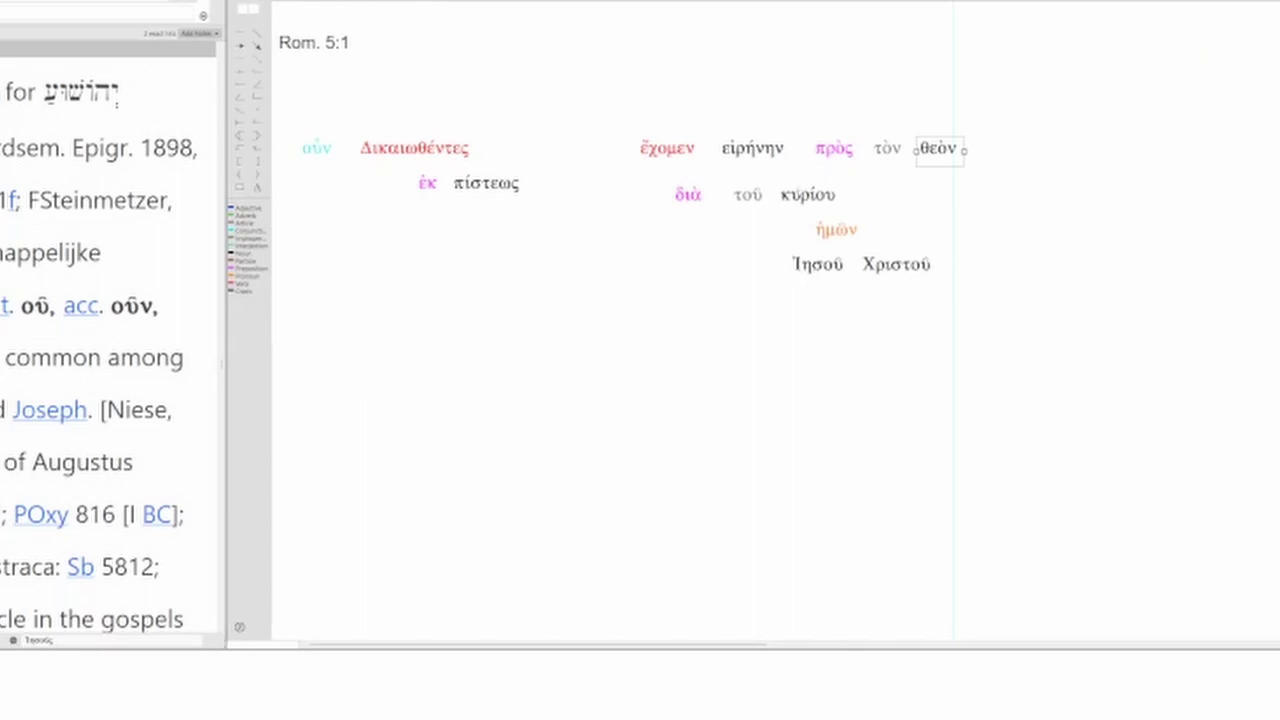
Examine the BDAG entry for πρός by case, from the genitive and dative senses to sense 3 with the accusative.
click(470, 327)
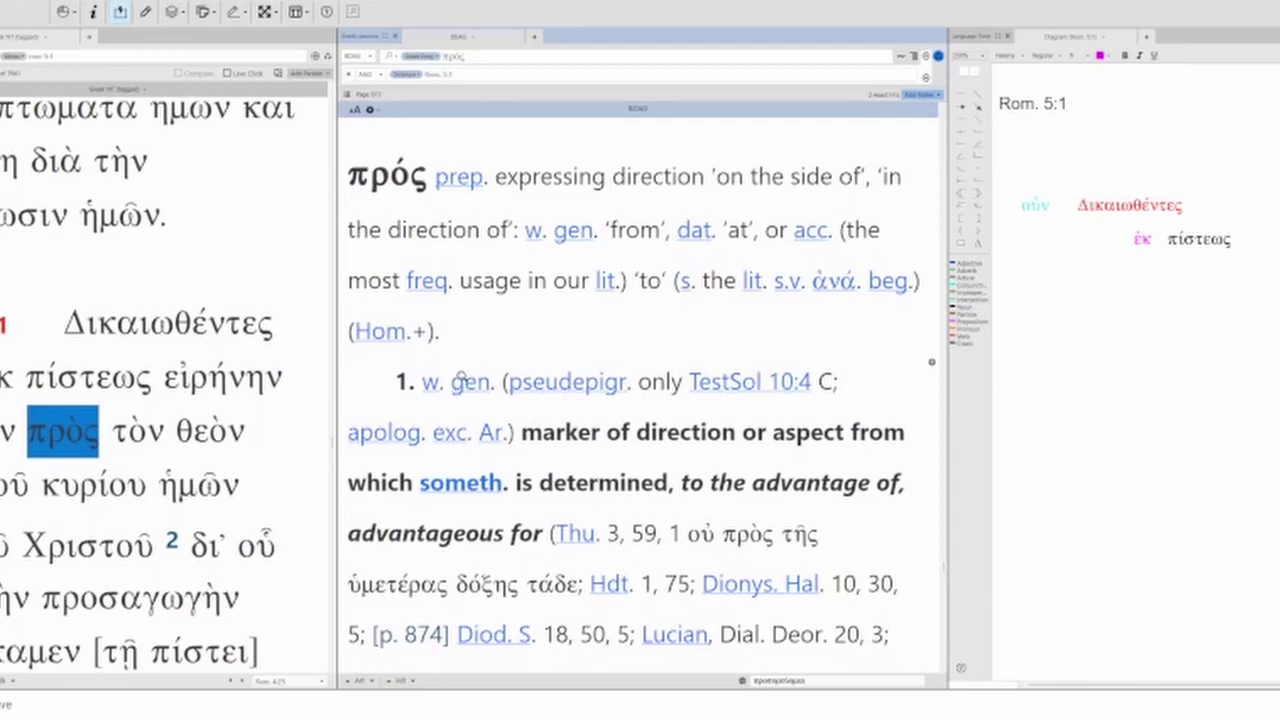
scroll(465, 375, down, 5)
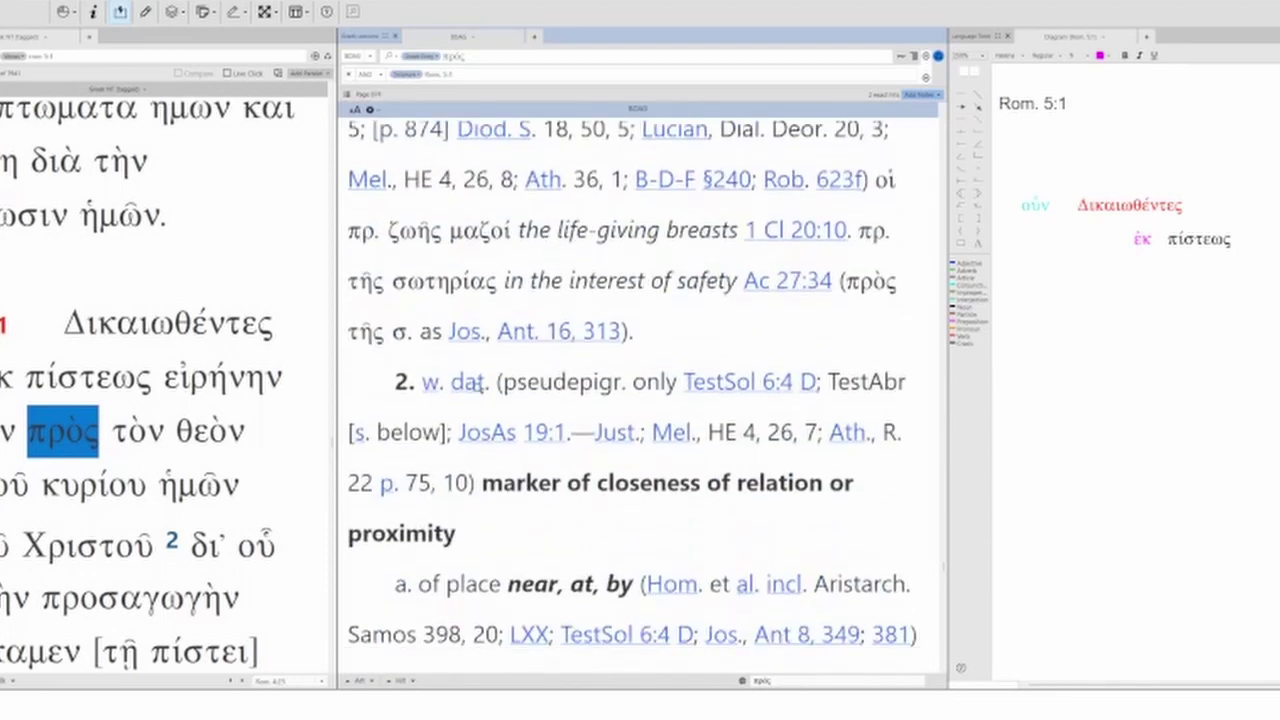
scroll(476, 388, down, 6)
scroll(446, 260, down, 8)
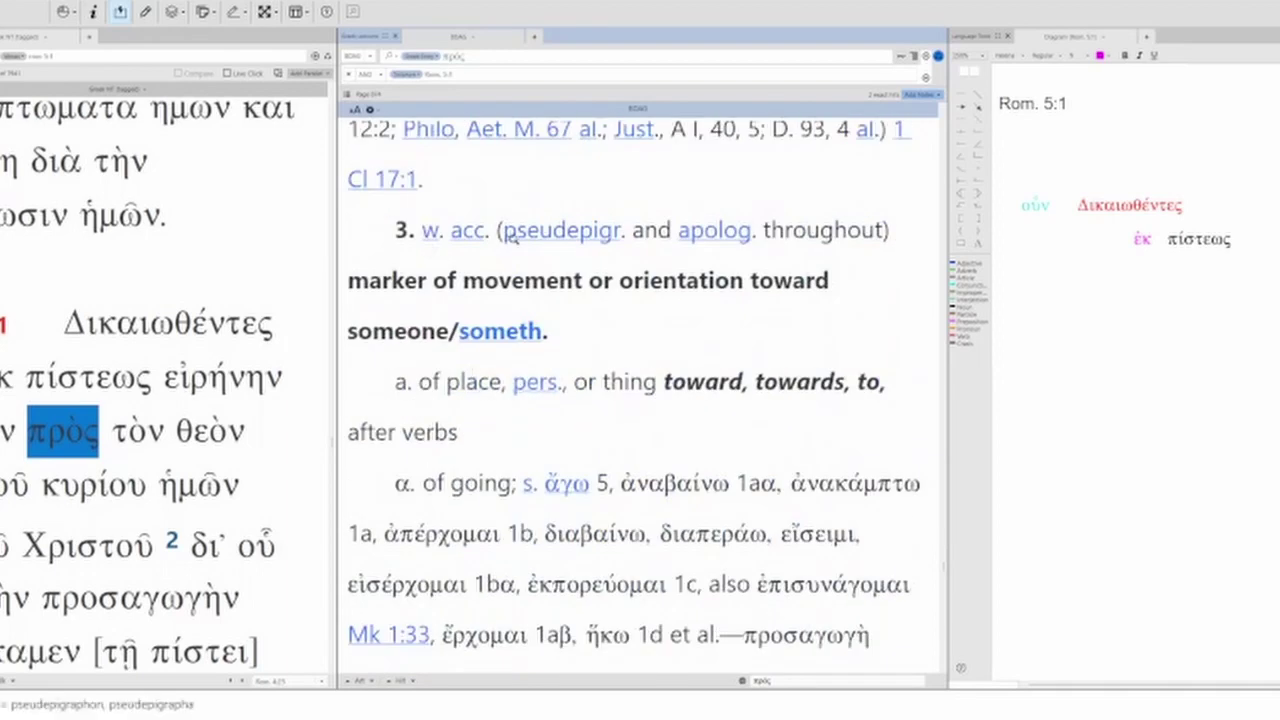
scroll(570, 276, down, 1)
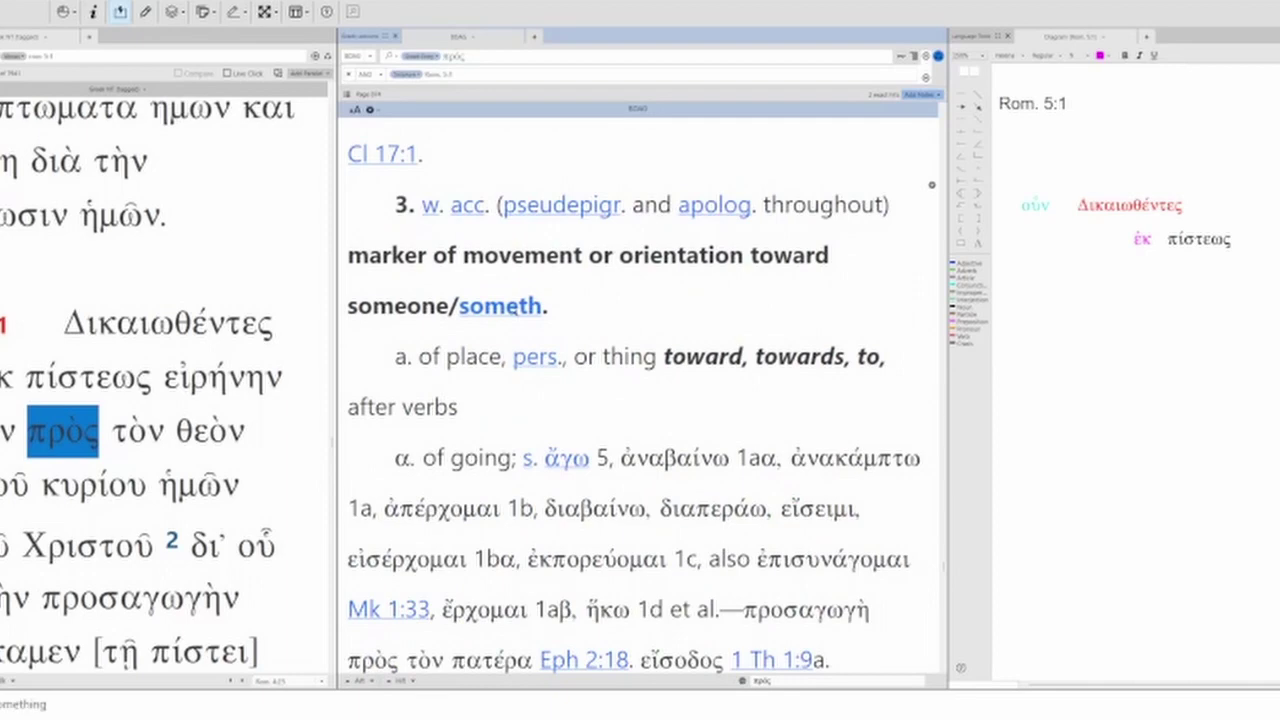
scroll(642, 409, up, 1)
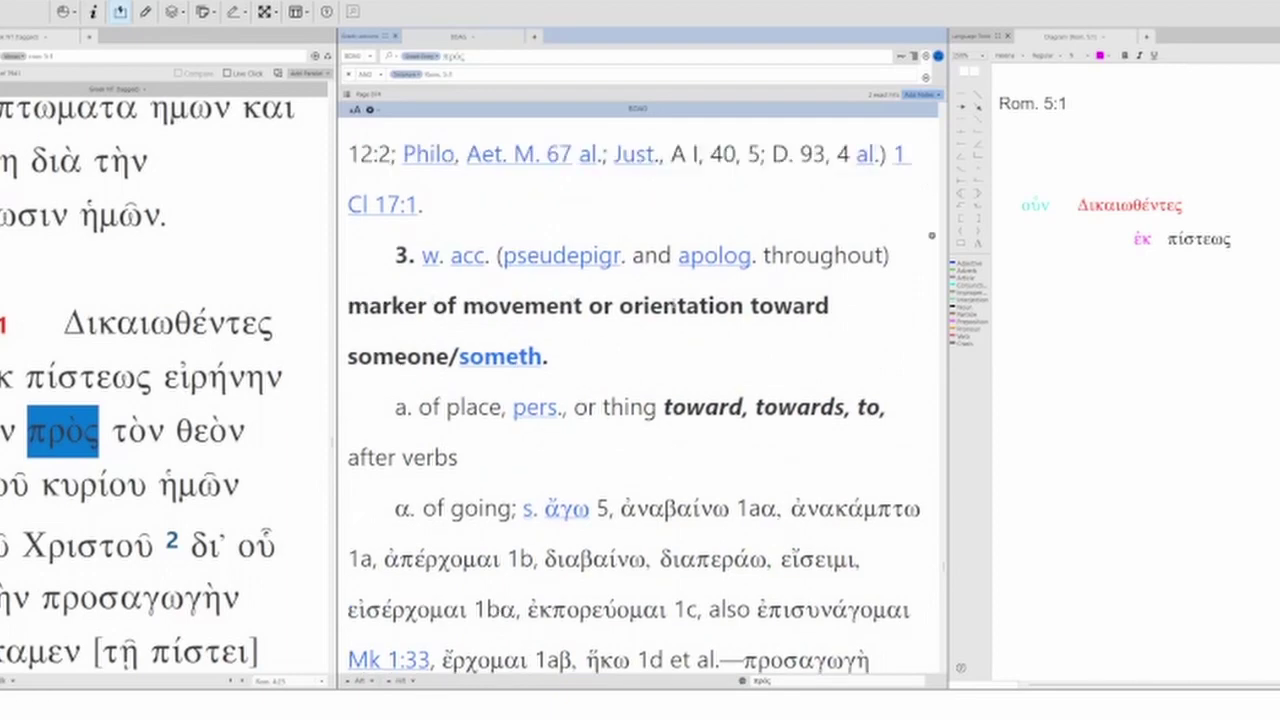
double_click(680, 306)
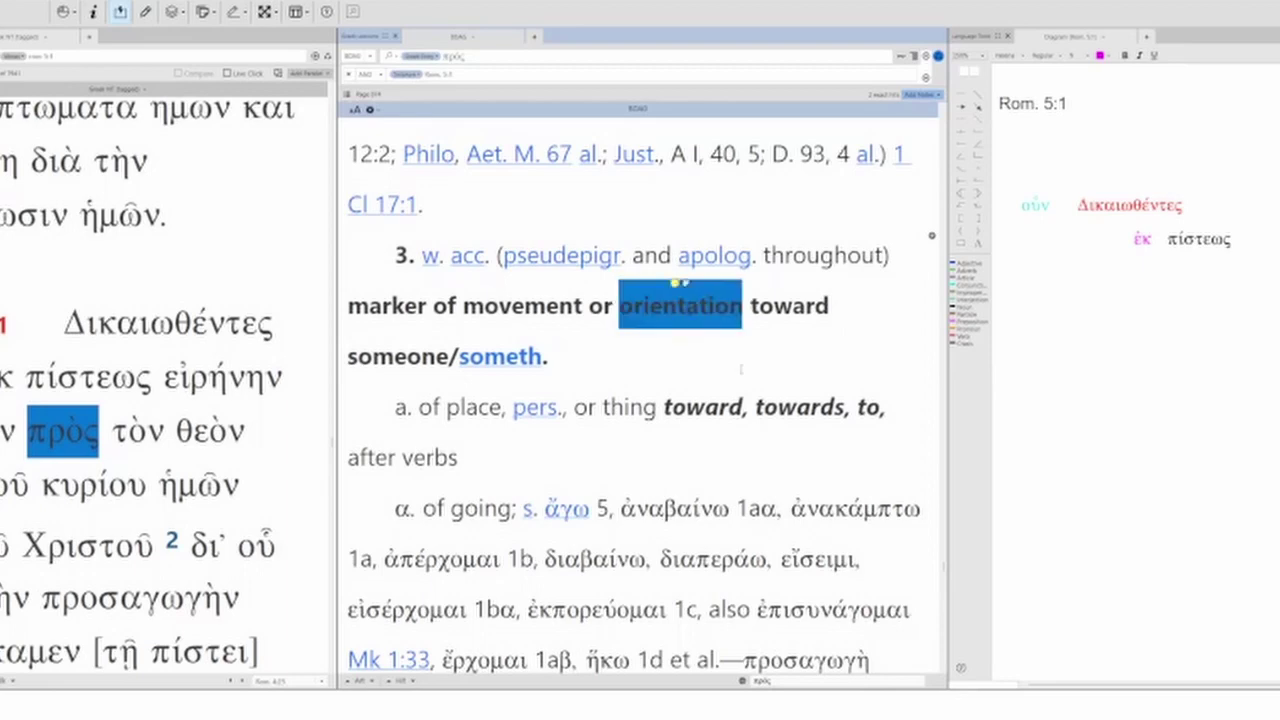
click(741, 361)
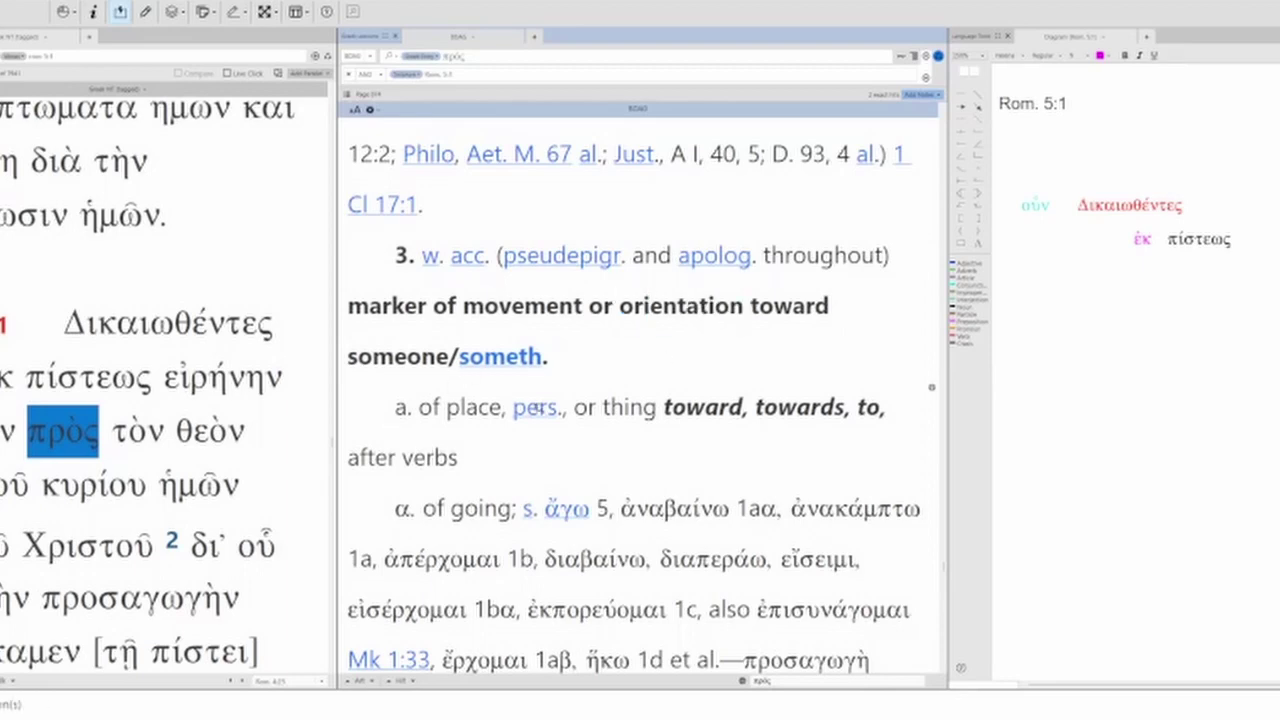
Read the subsenses of πρός with the accusative through the friendly relationship sense and check its Ro 5:1 citation.
scroll(640, 400, down, 5)
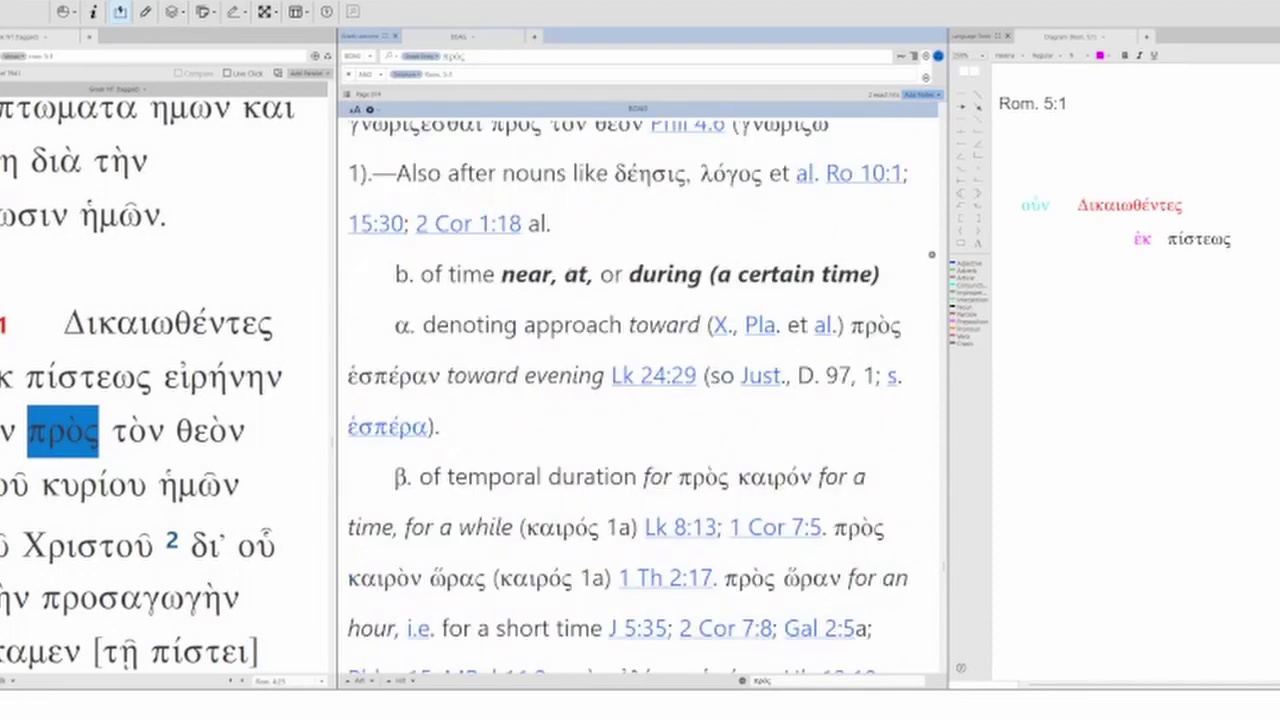
scroll(432, 316, down, 5)
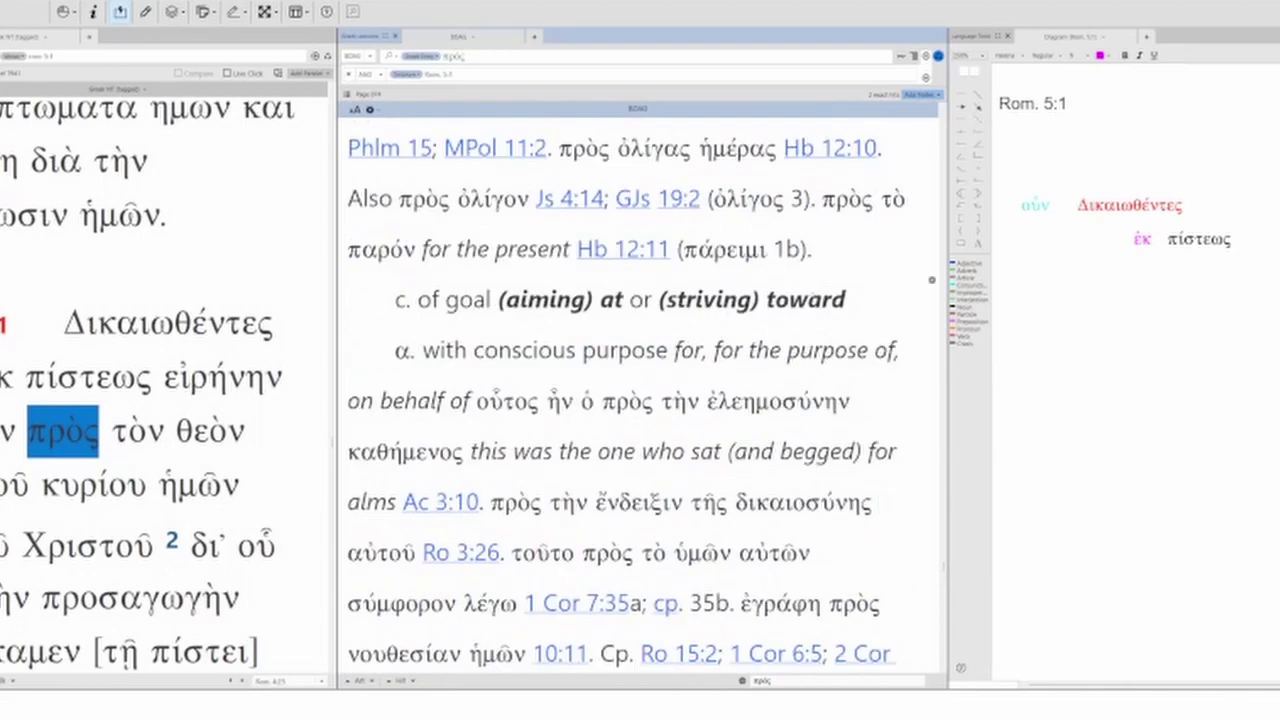
scroll(520, 300, down, 10)
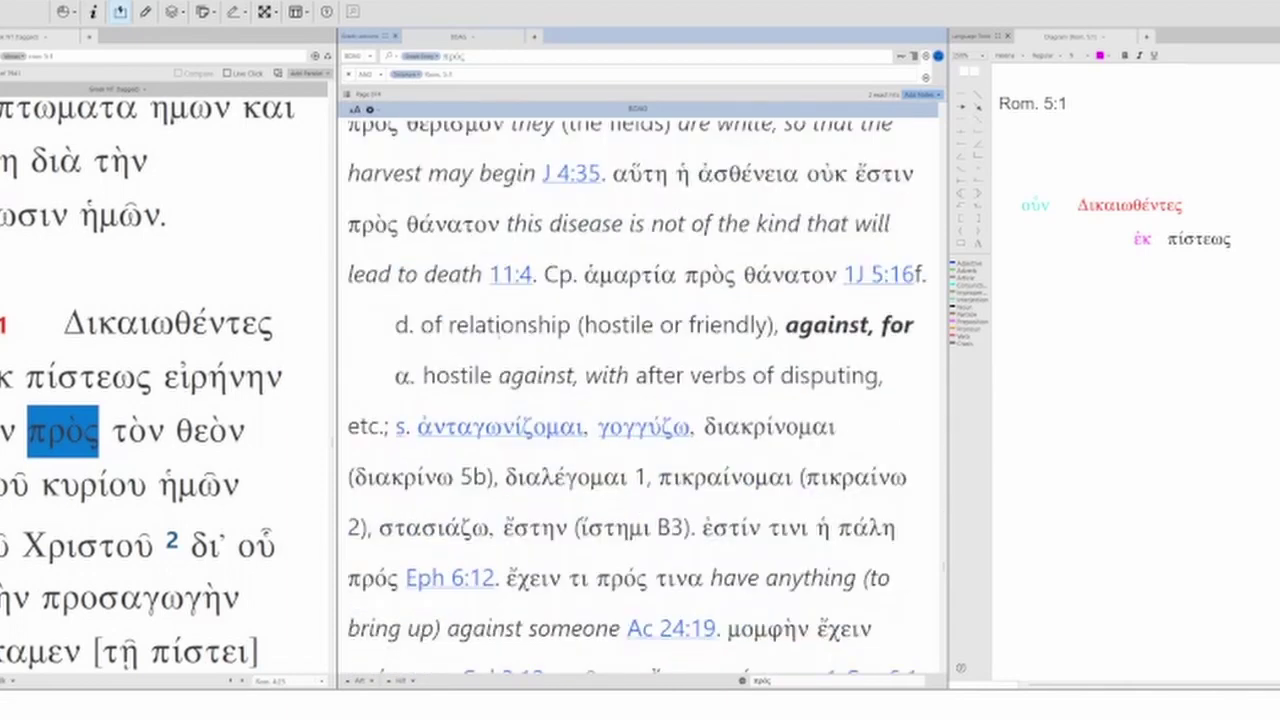
double_click(500, 326)
scroll(640, 400, down, 1)
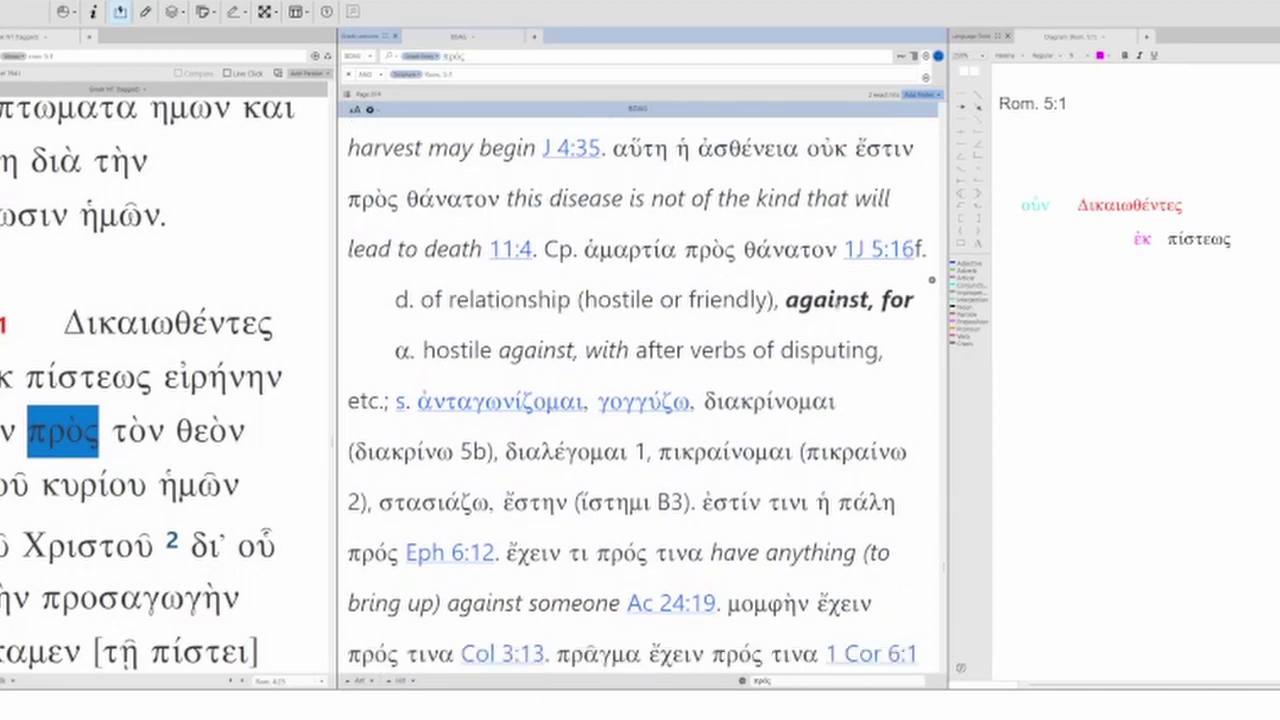
scroll(640, 400, down, 5)
double_click(457, 198)
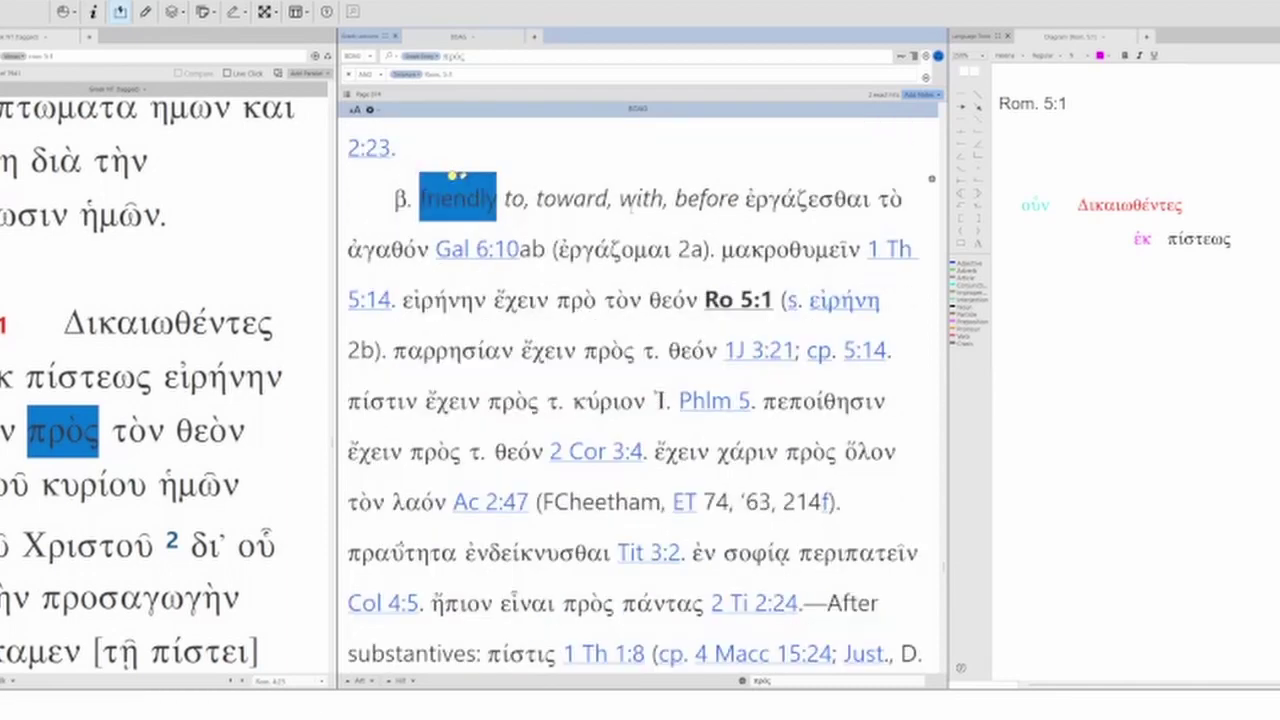
double_click(638, 198)
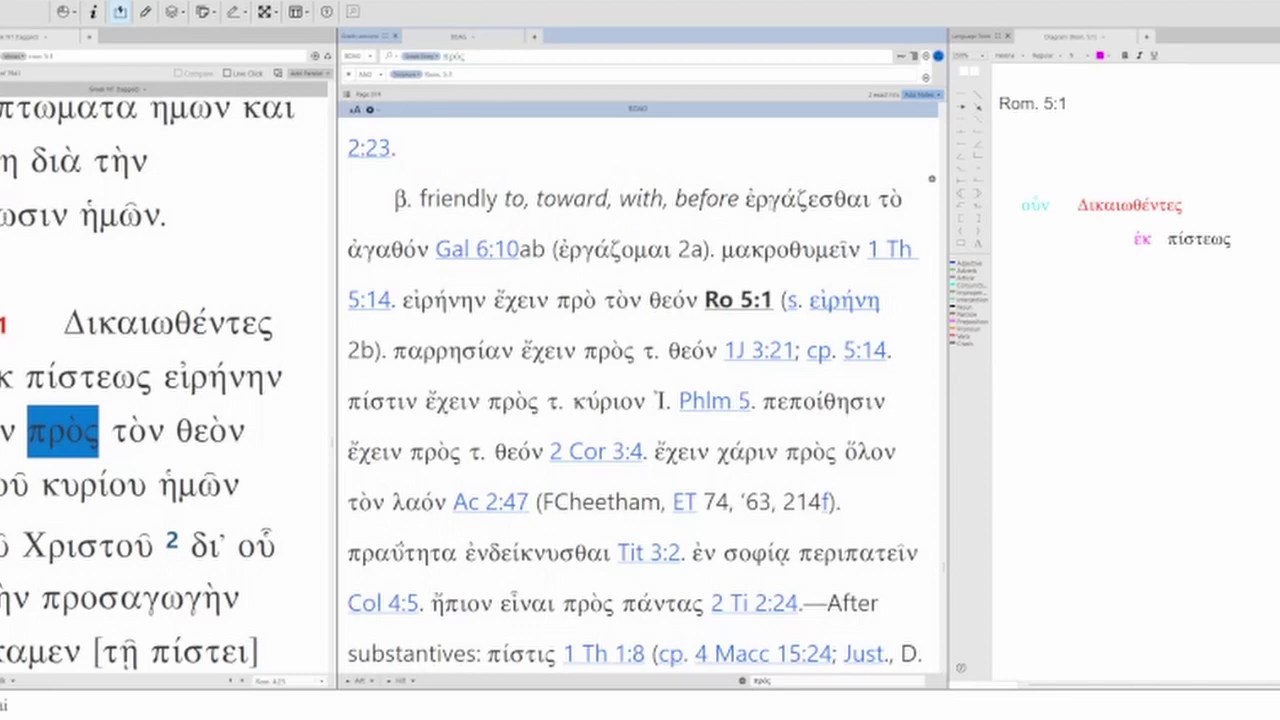
mouse_move(748, 298)
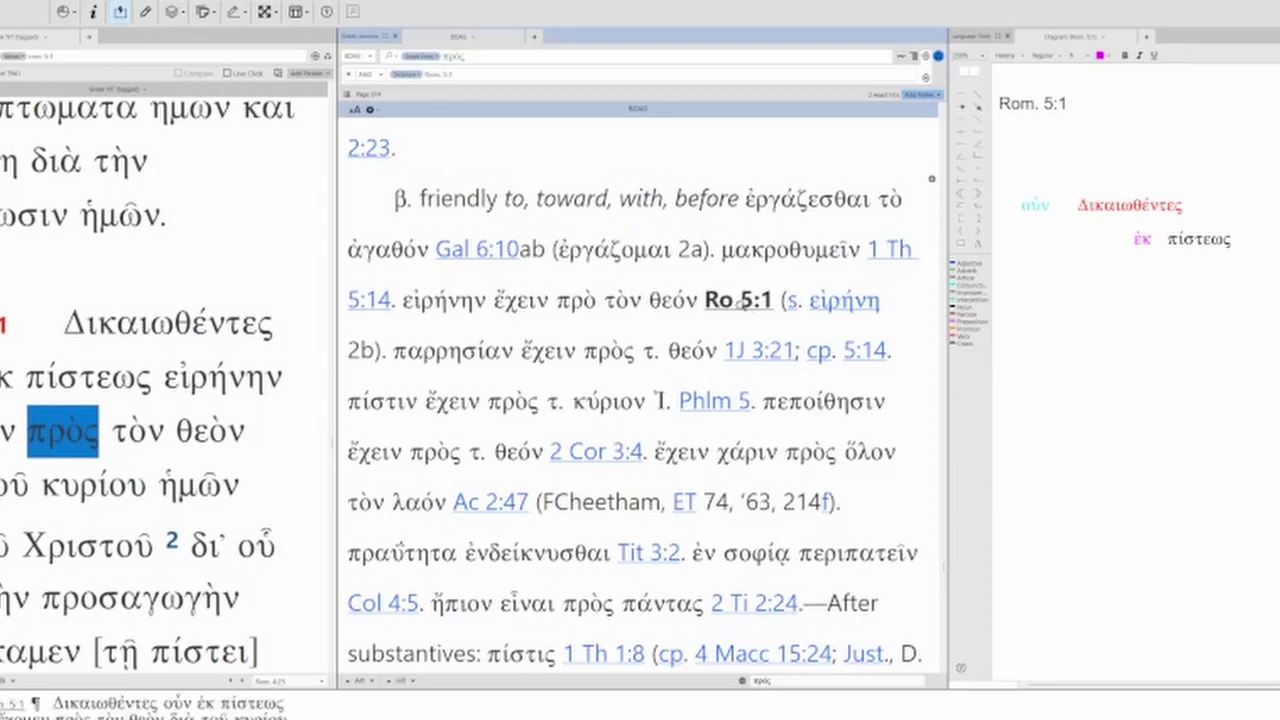